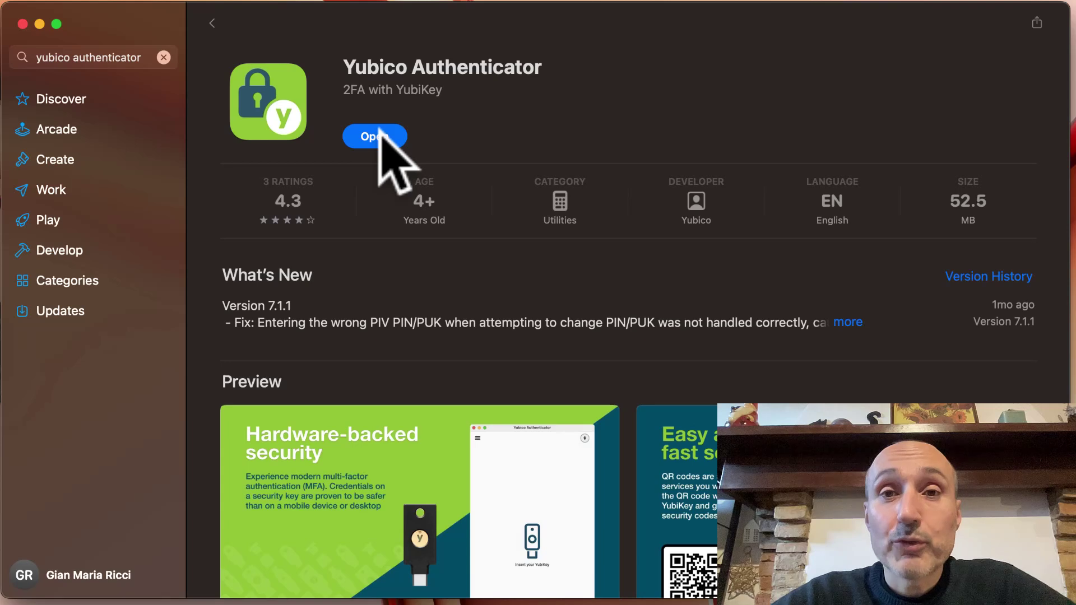
Launch Yubico Authenticator from its Mac App Store page
click(379, 133)
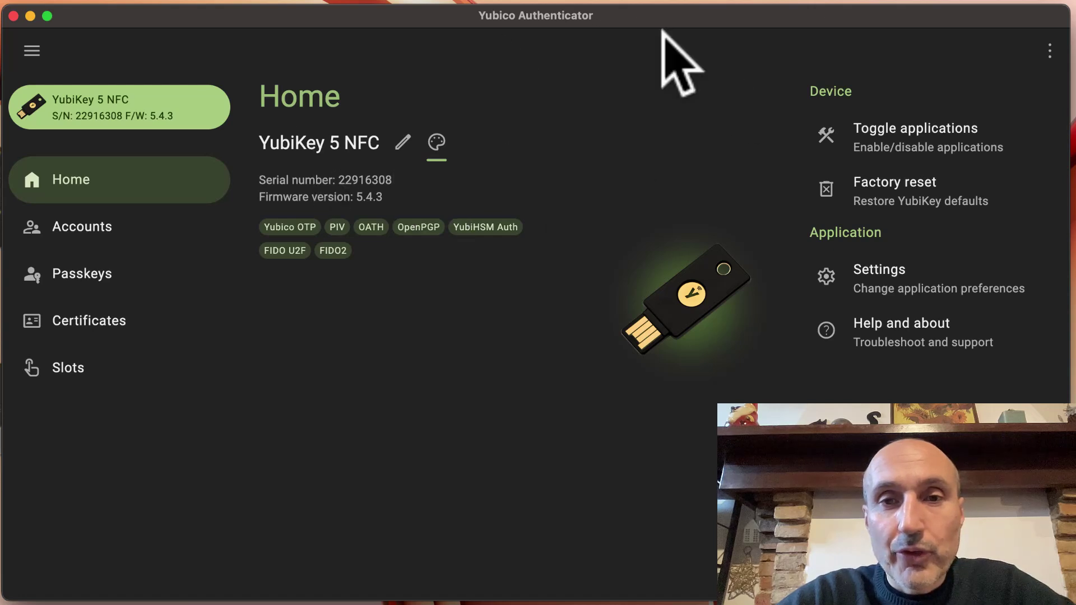
Leave the YubiKey unnamed and view the applications enabled over USB and NFC
click(401, 142)
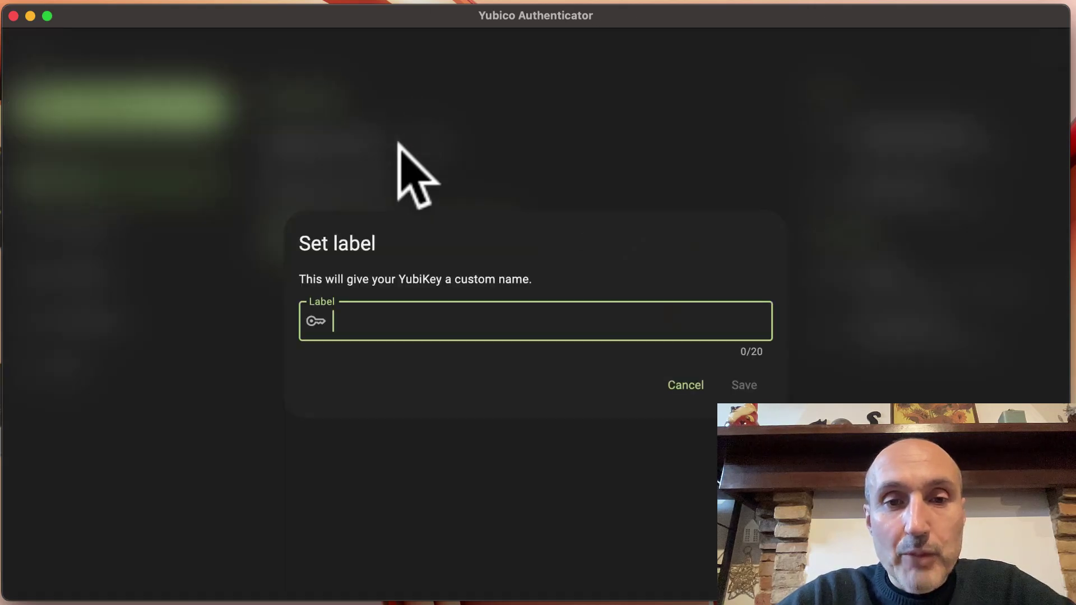
click(691, 387)
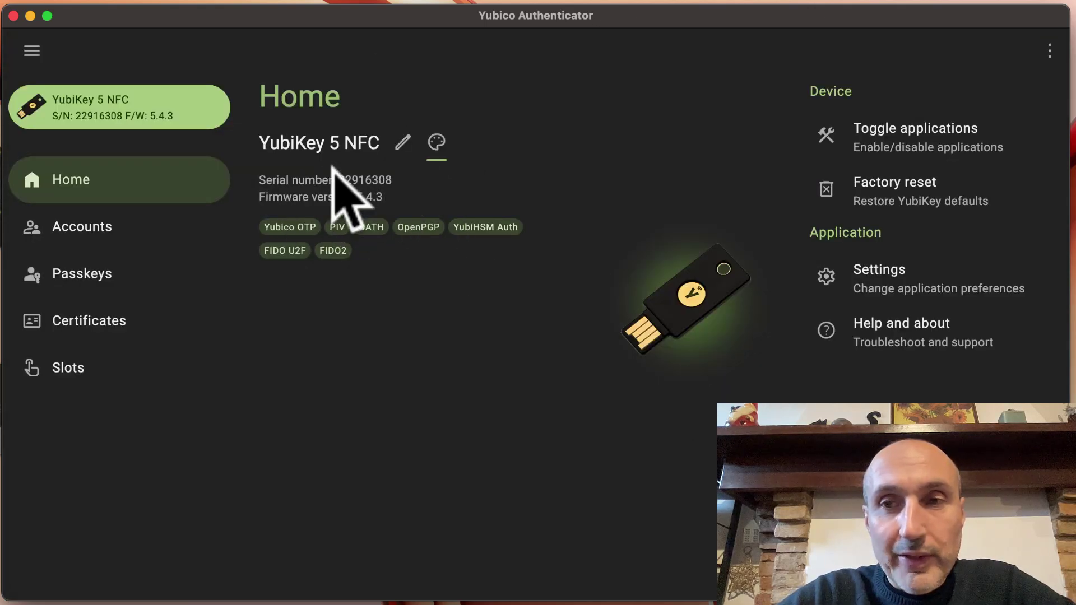
click(928, 137)
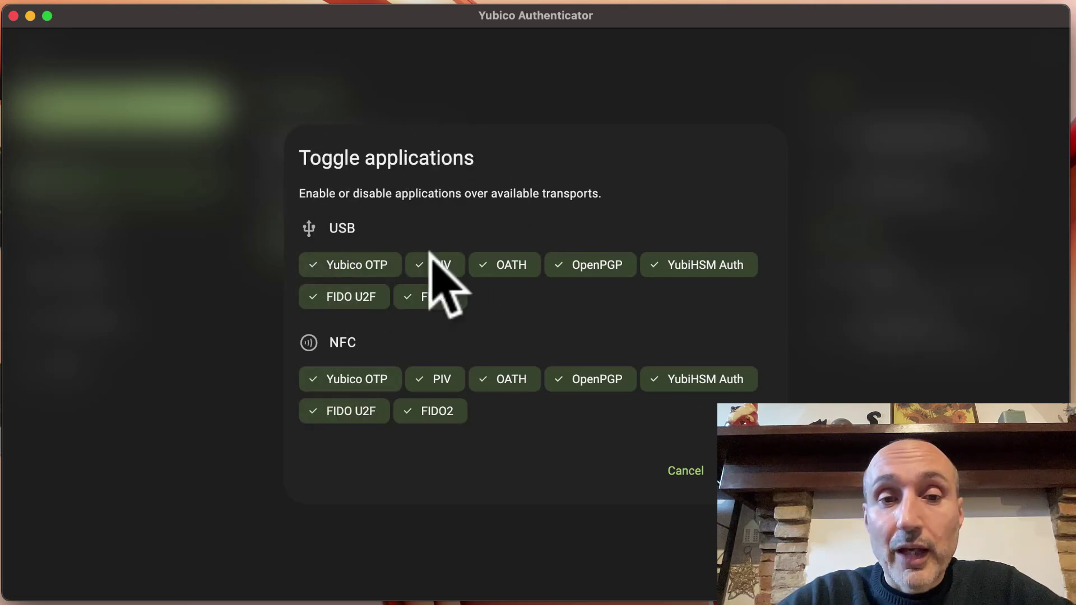
Close Toggle applications, Factory reset and Settings without changing anything
click(681, 471)
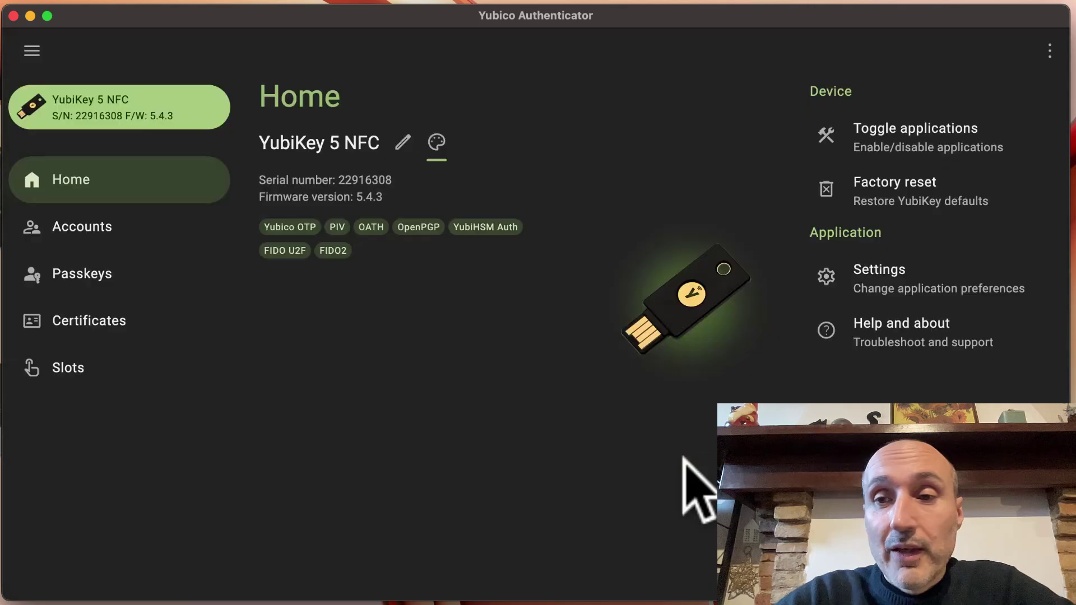
click(891, 188)
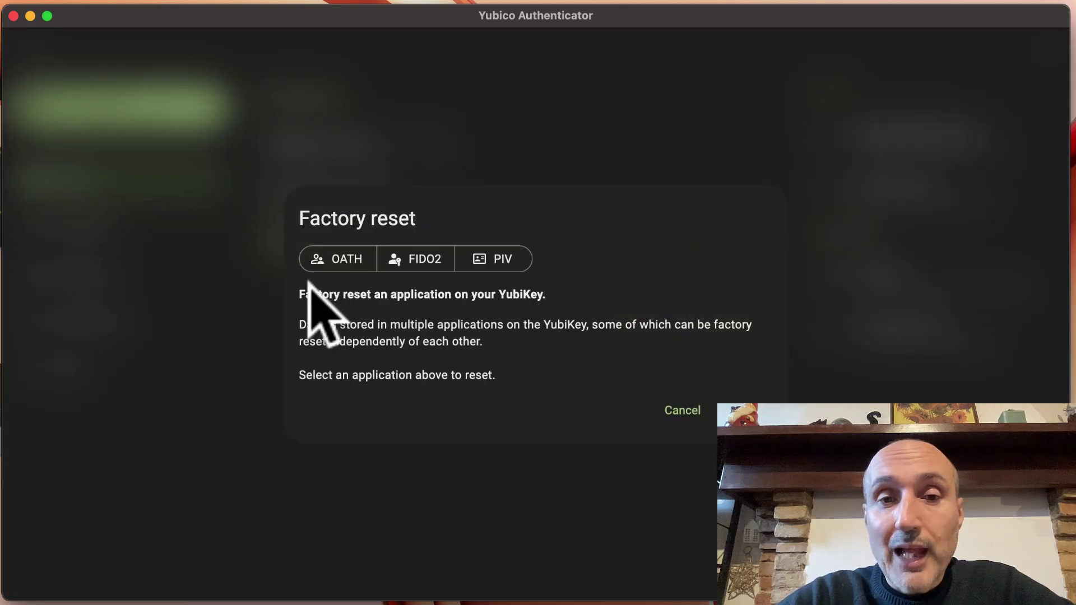
click(677, 412)
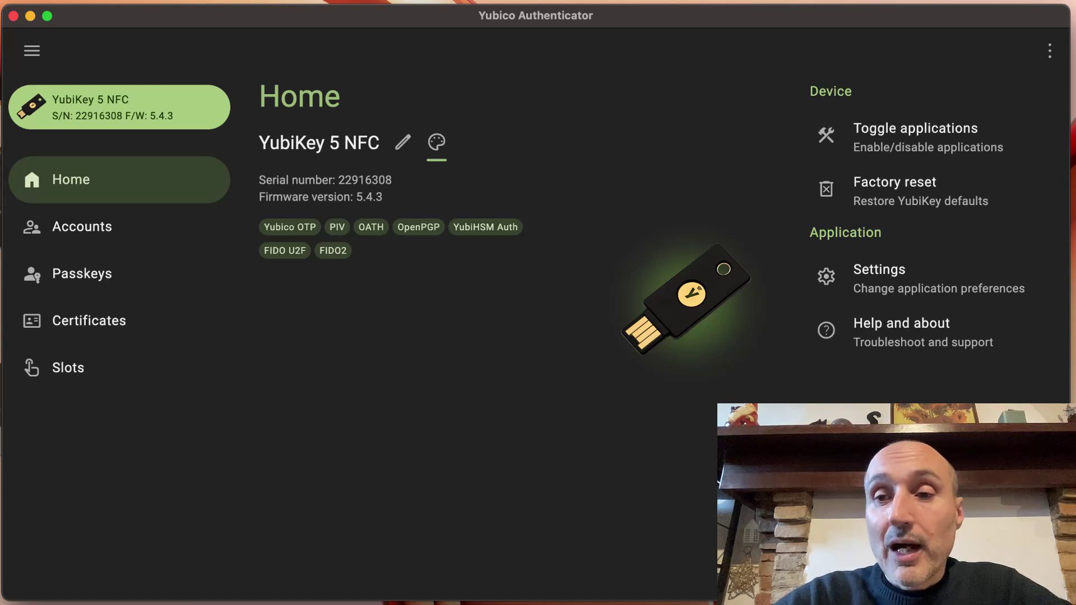
click(897, 274)
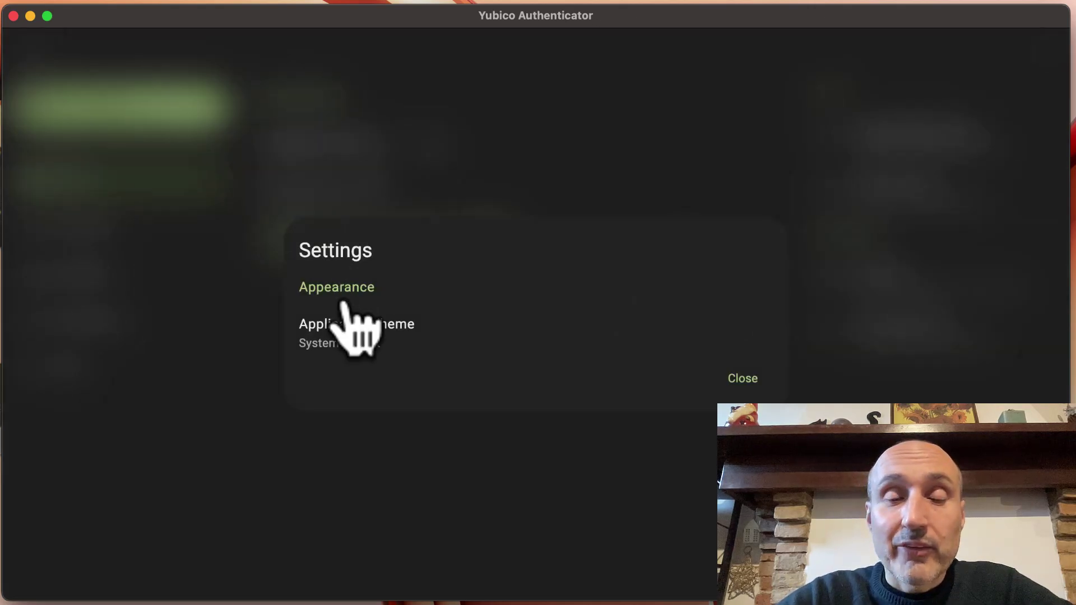
click(743, 380)
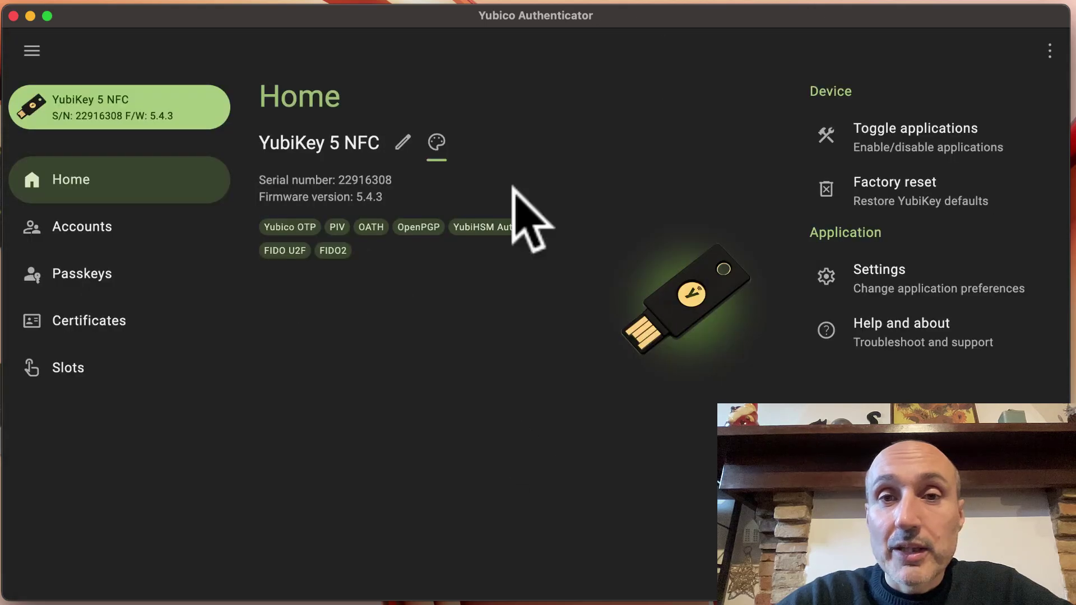
View the stored Microsoft OATH account, then go to the Passkeys page
click(62, 228)
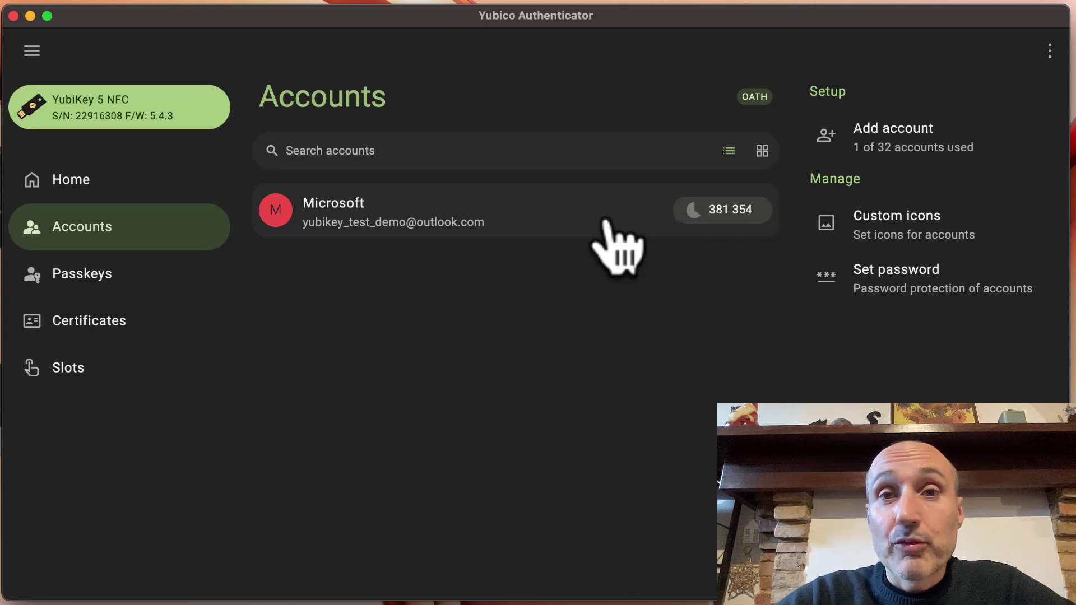
click(97, 286)
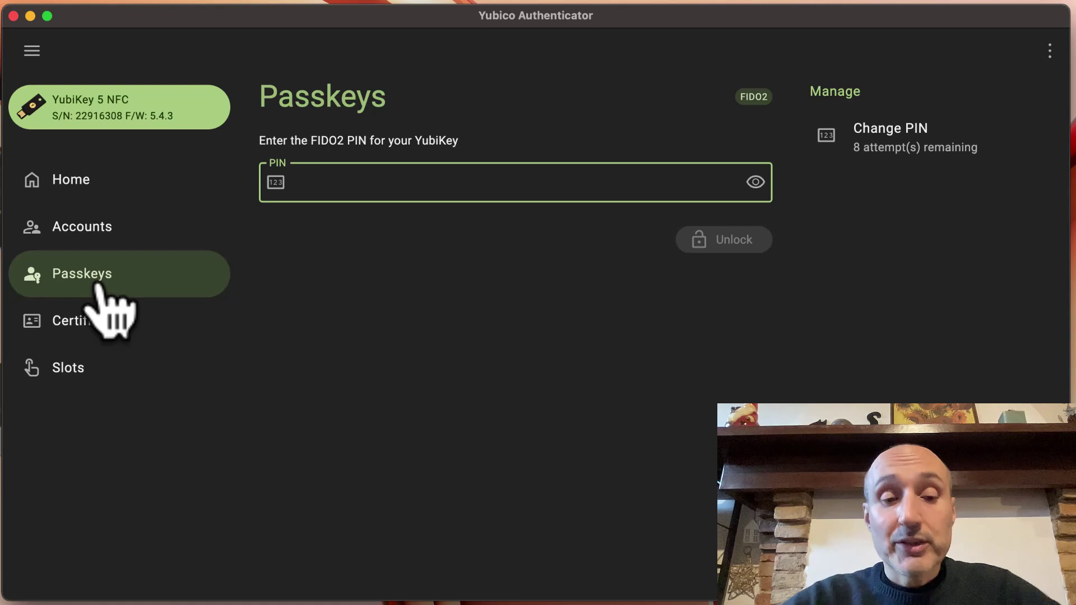
Unlock passkeys with the FIDO2 PIN, leaving the PIN unchanged
text(123456)
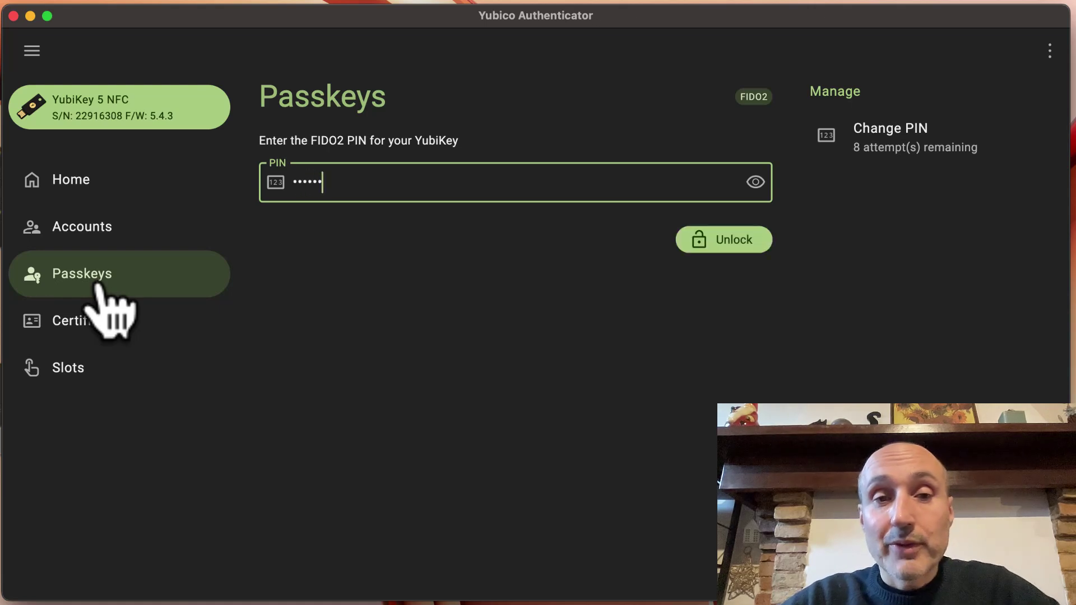
key(Return)
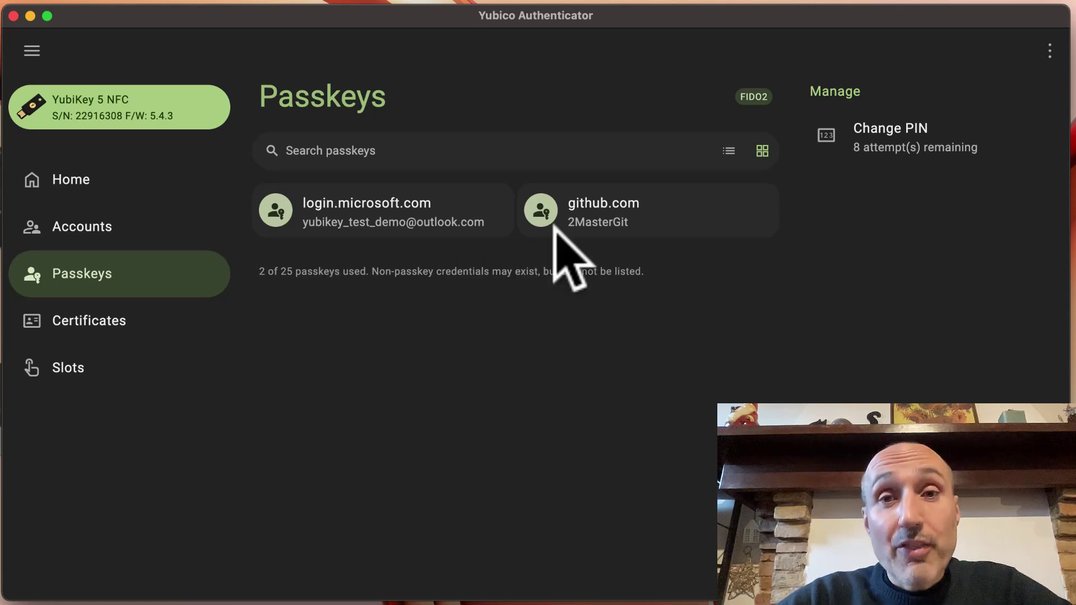
click(896, 137)
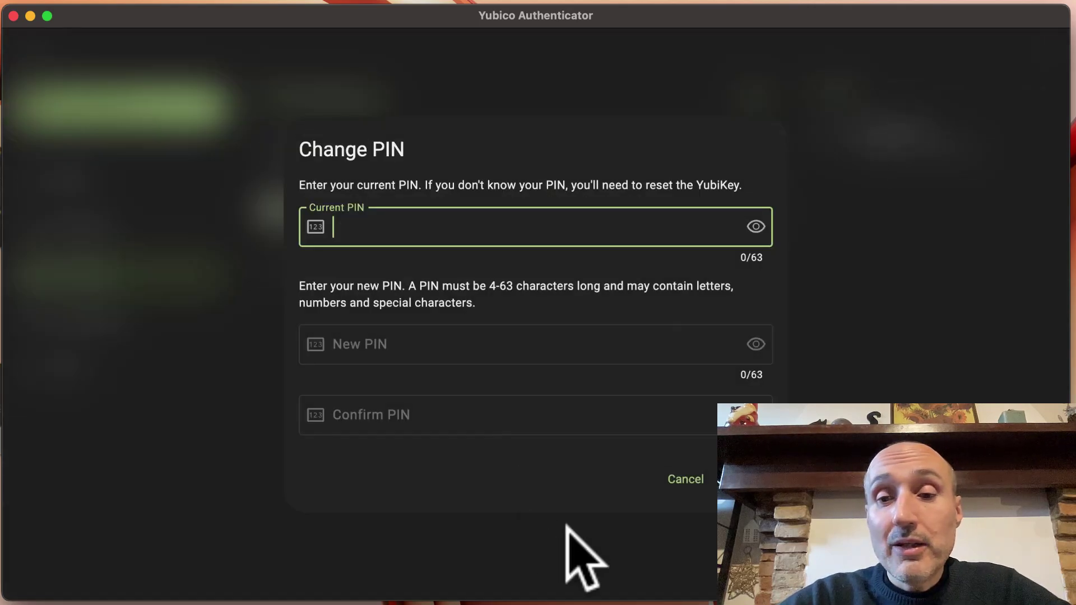
click(683, 478)
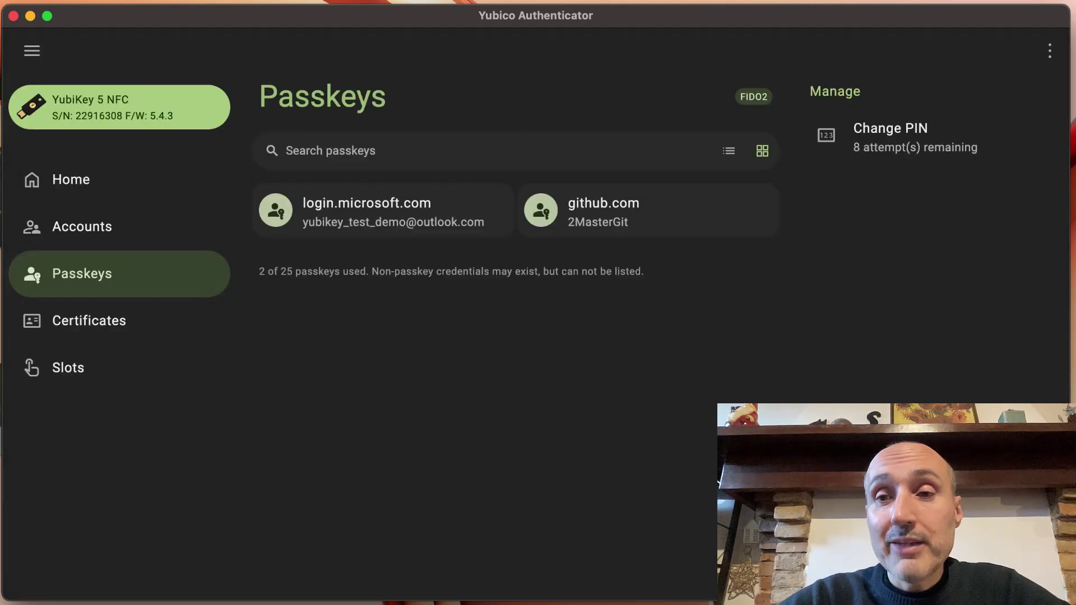
View details of the login.microsoft.com and github.com passkeys
click(339, 226)
click(630, 216)
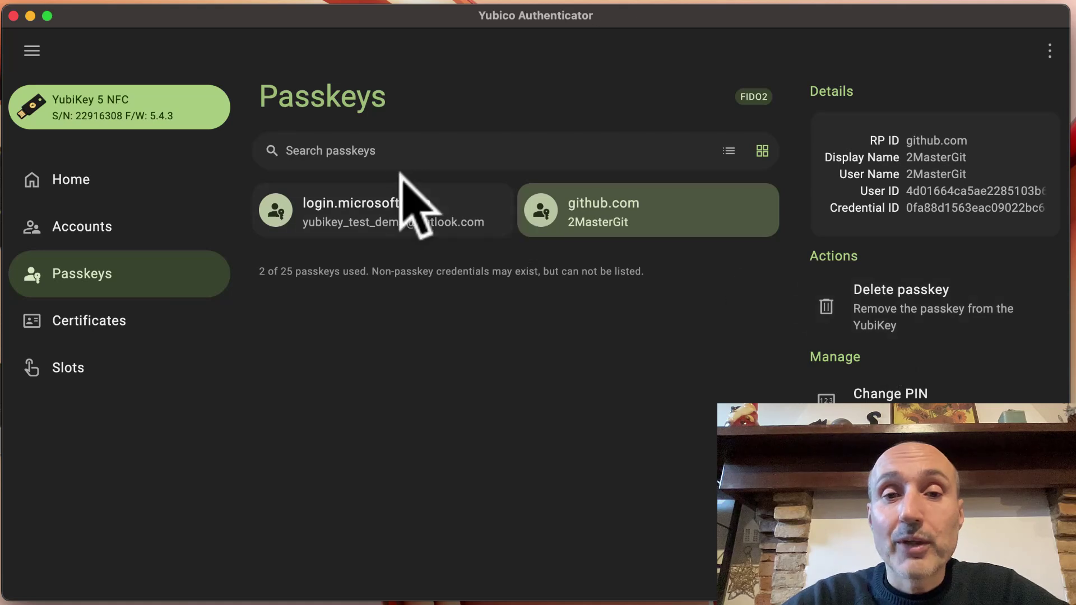
click(381, 209)
click(632, 204)
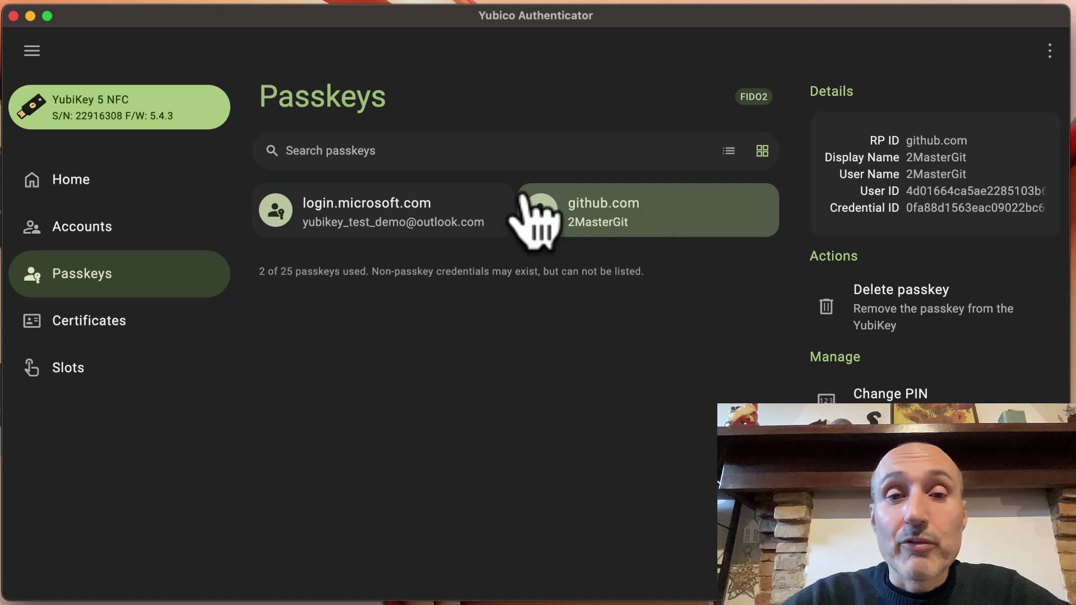
Replace the default PIV PIN with a new PIN on the Certificates page, then open OTP Slots
click(115, 325)
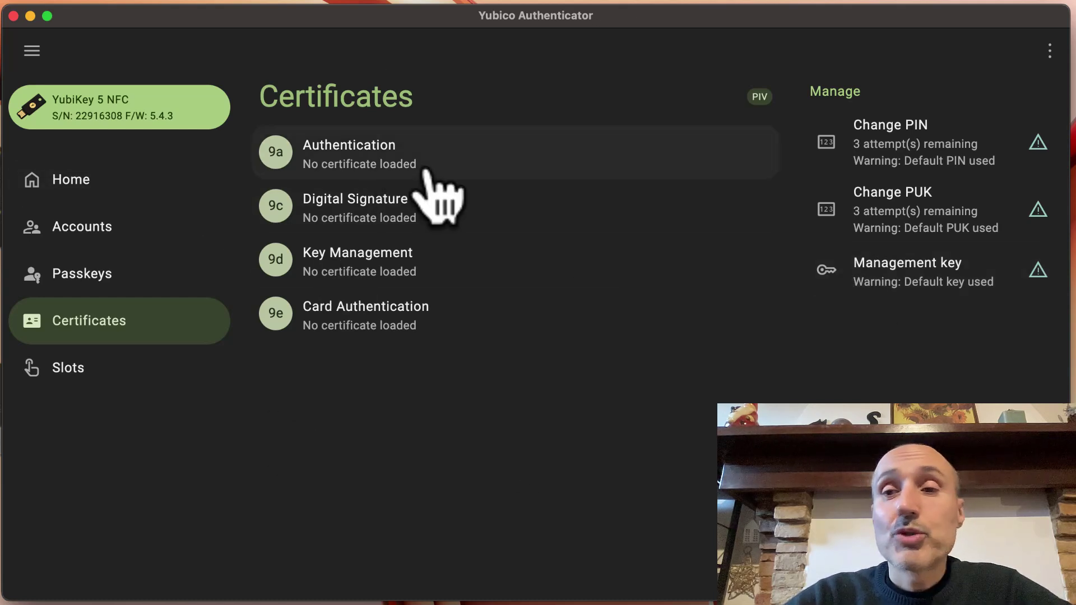
click(928, 147)
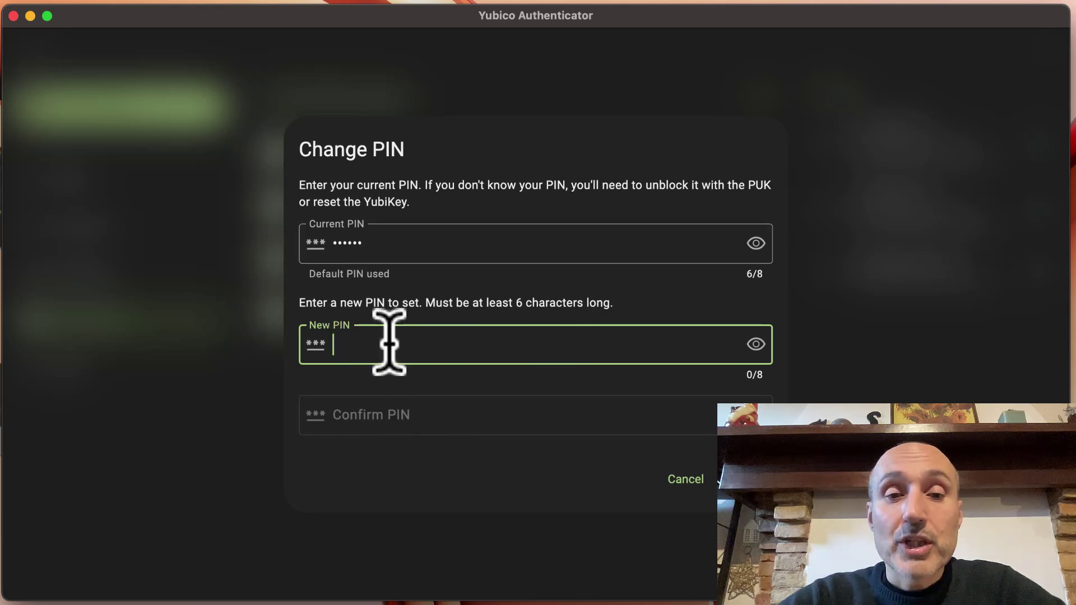
text(456)
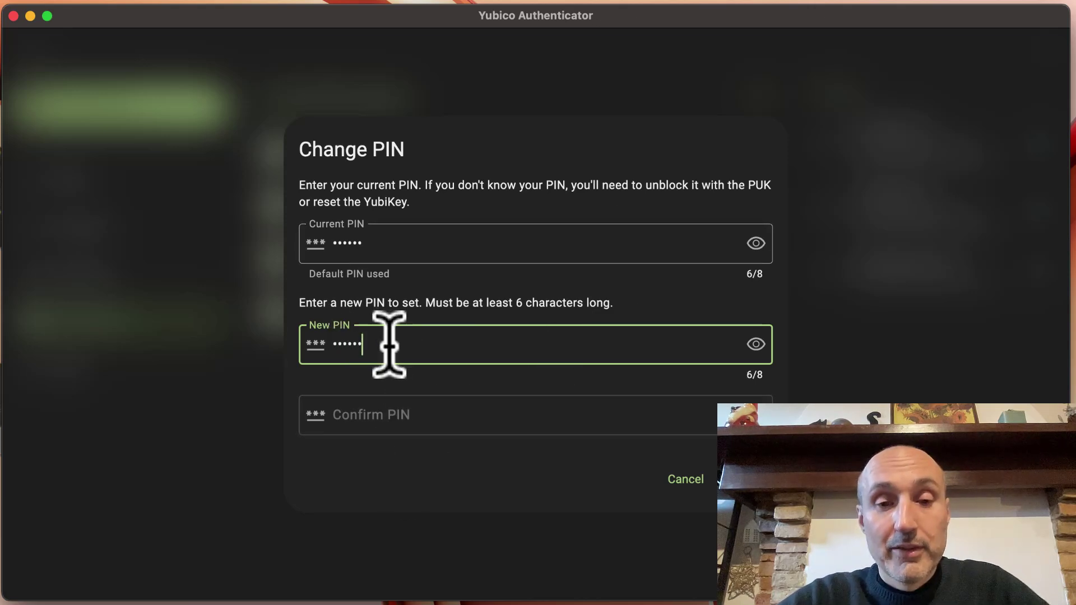
click(370, 415)
text(123456)
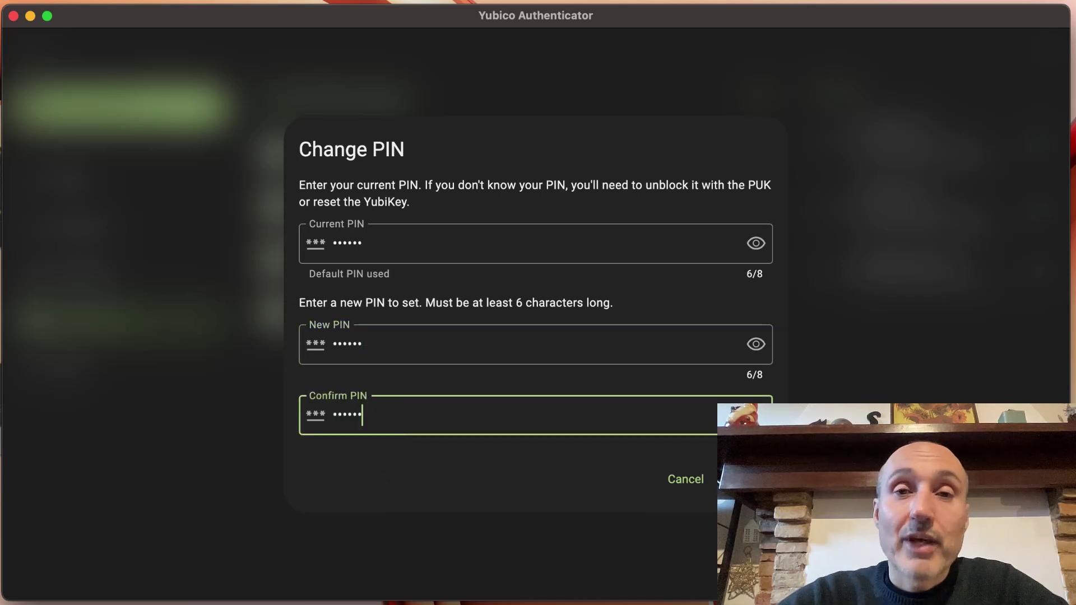
key(Return)
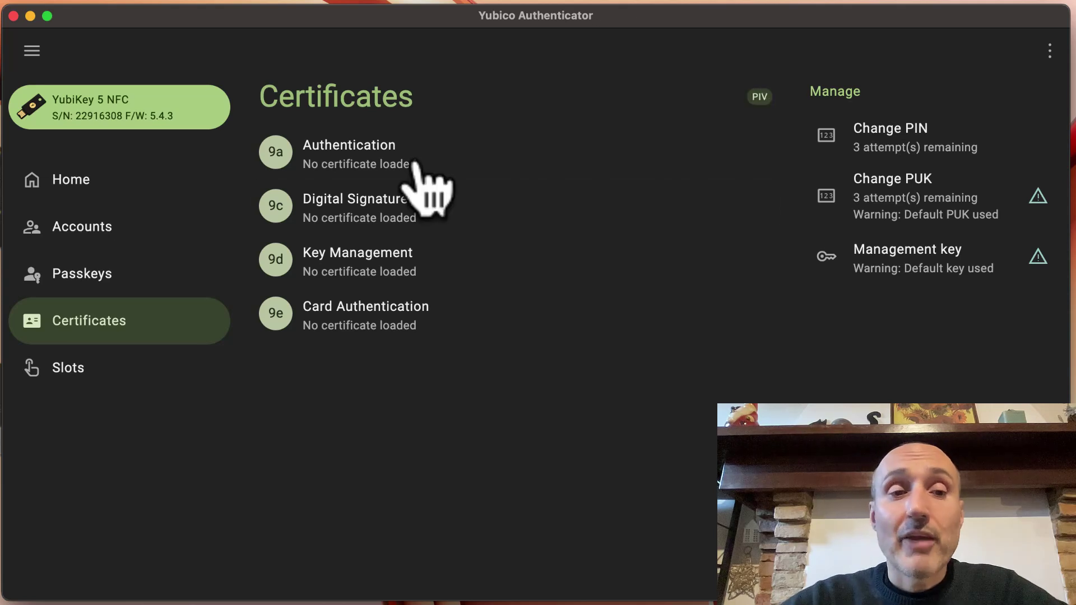
click(60, 383)
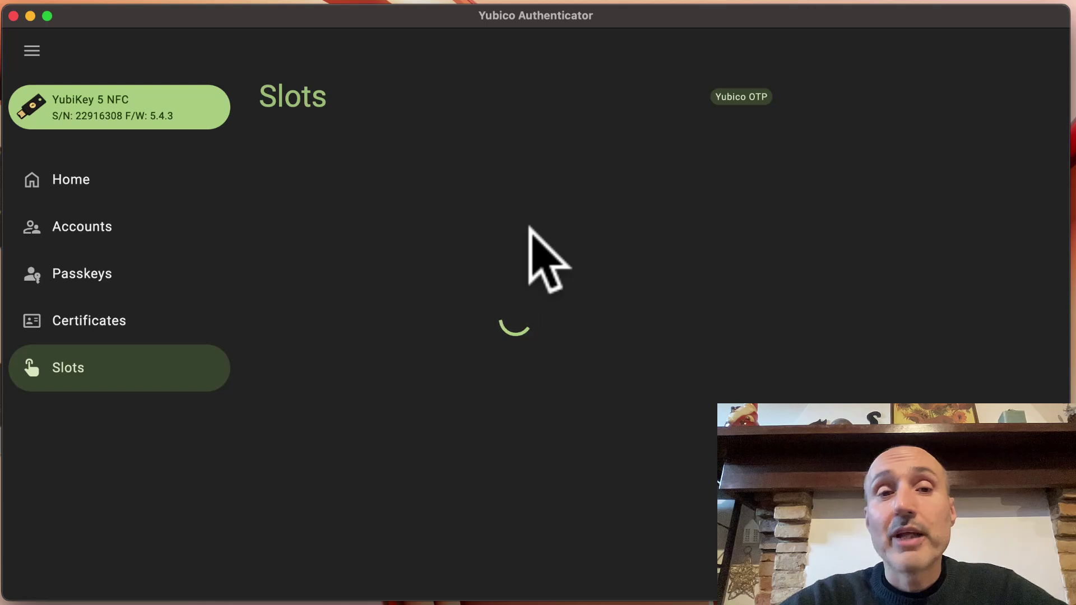
Review the Long touch OTP slot's details and setup options
click(92, 328)
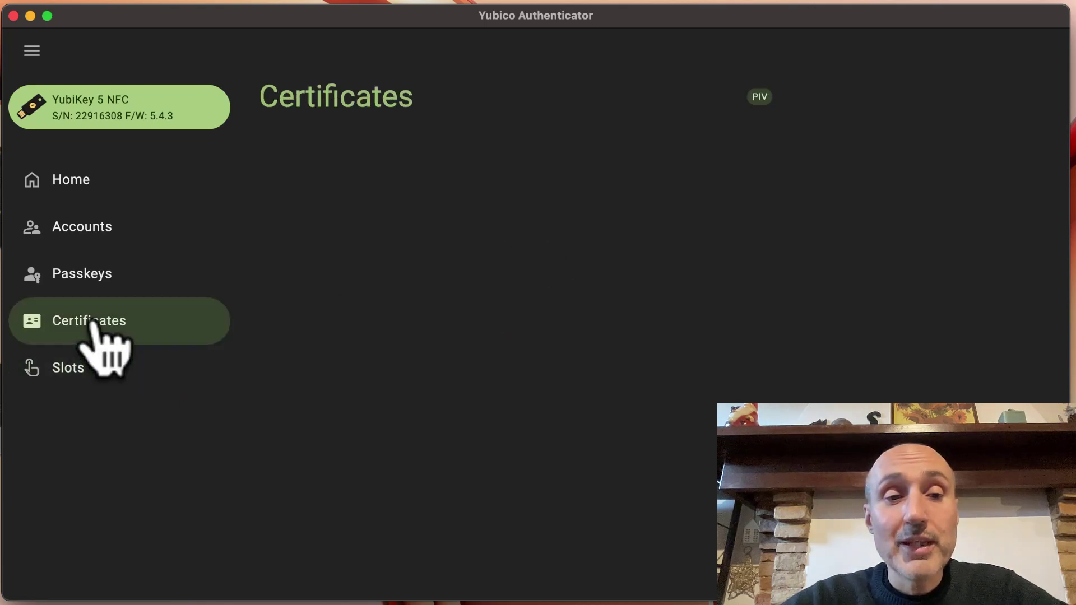
click(84, 369)
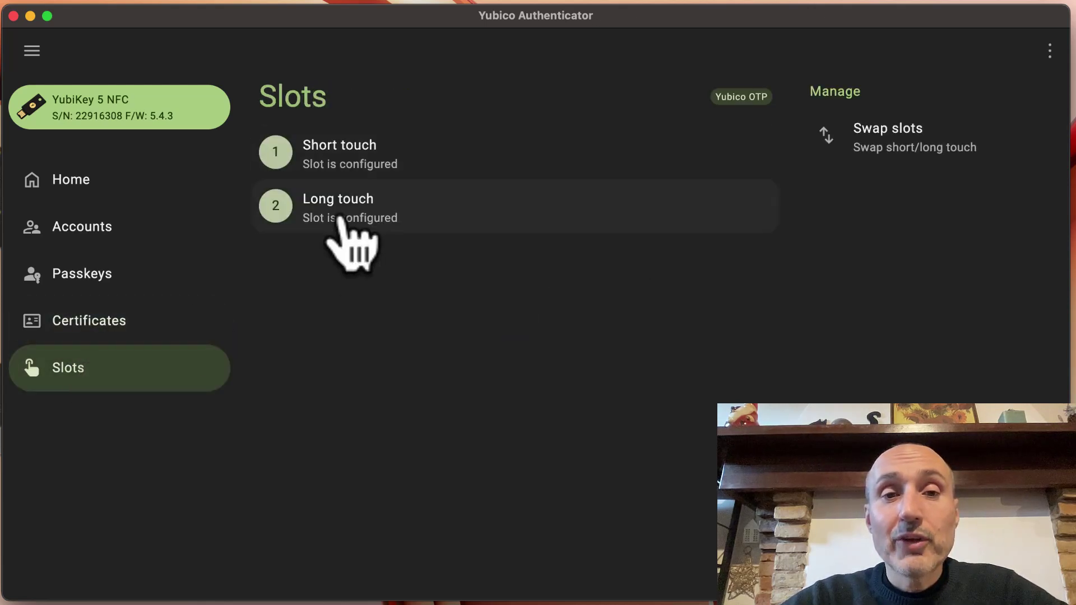
click(340, 220)
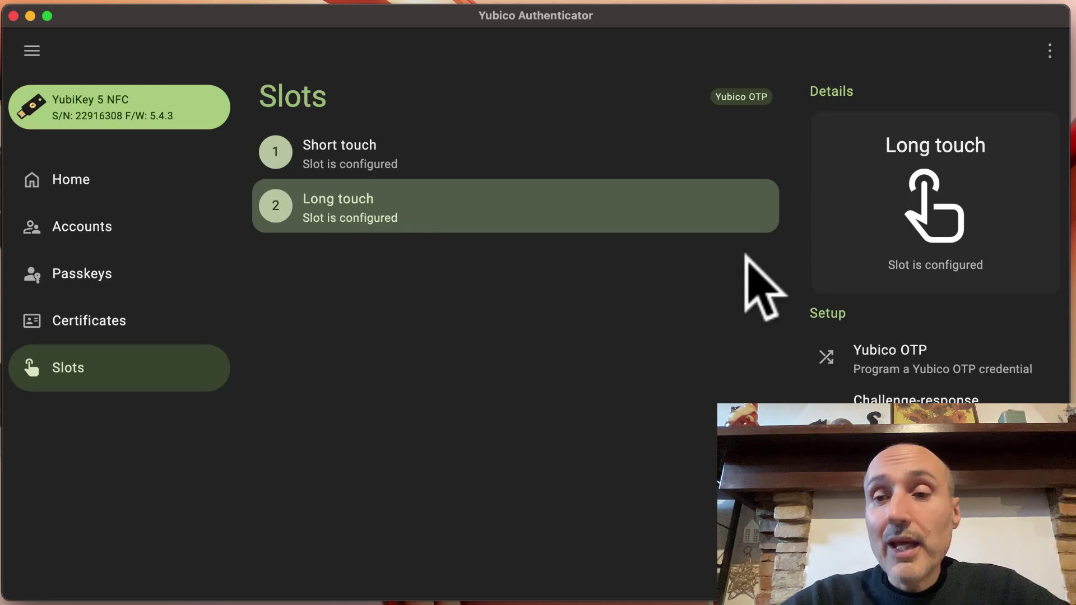
scroll(933, 387, down, 3)
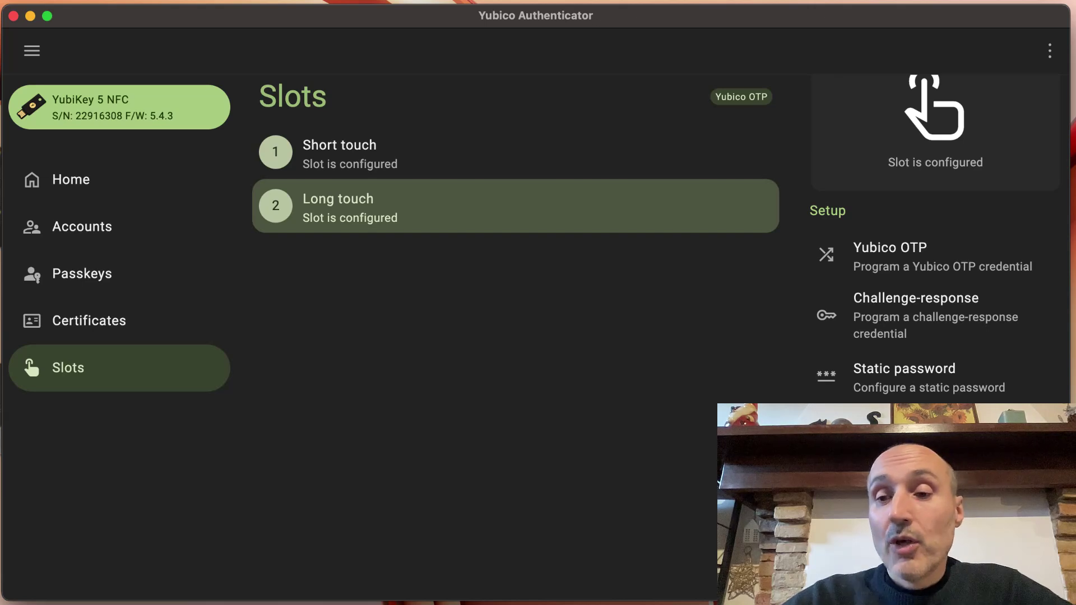
scroll(920, 238, down, 2)
scroll(921, 237, up, 2)
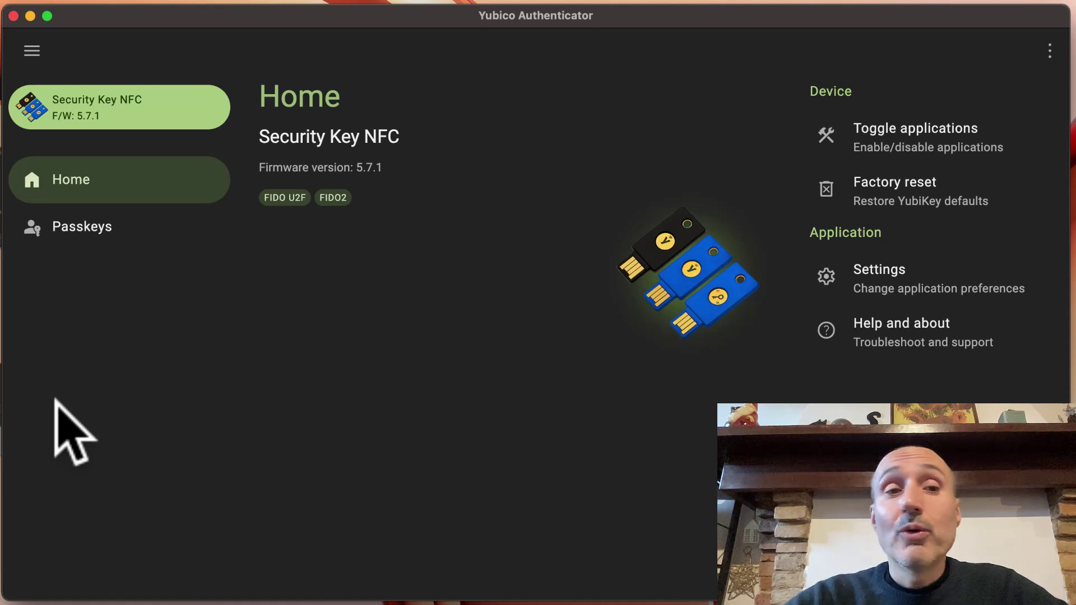
click(77, 228)
text(•)
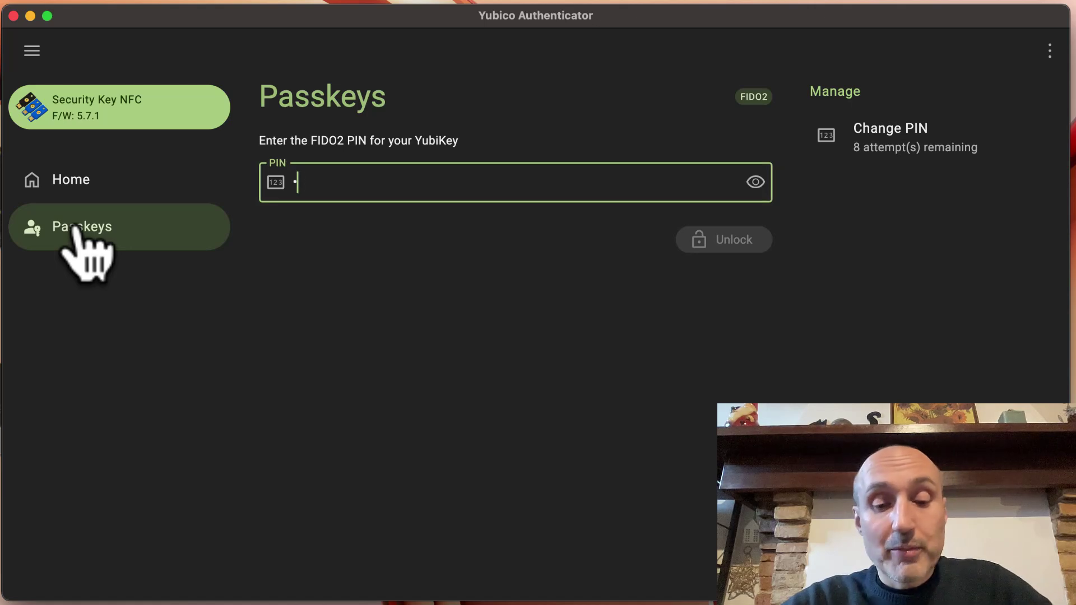
text(•••••)
key(Return)
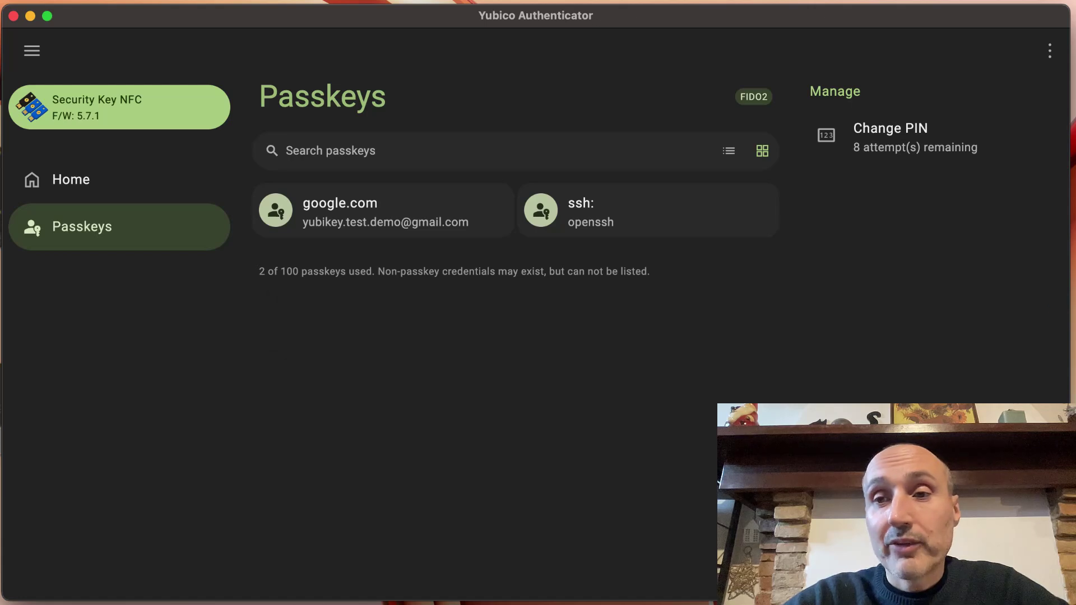
click(897, 137)
click(671, 480)
click(603, 230)
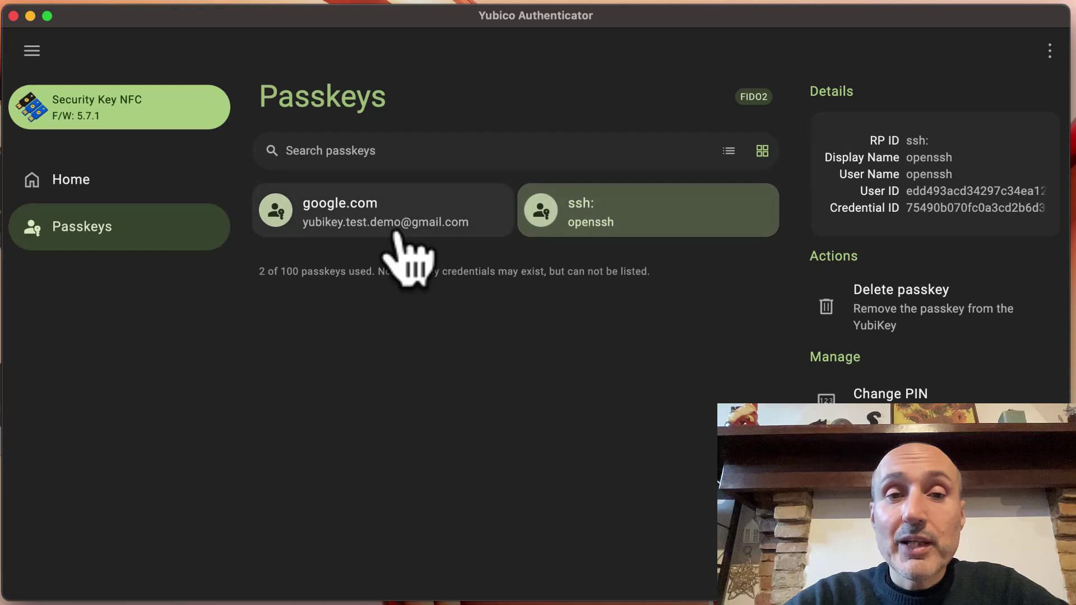
click(392, 233)
click(542, 230)
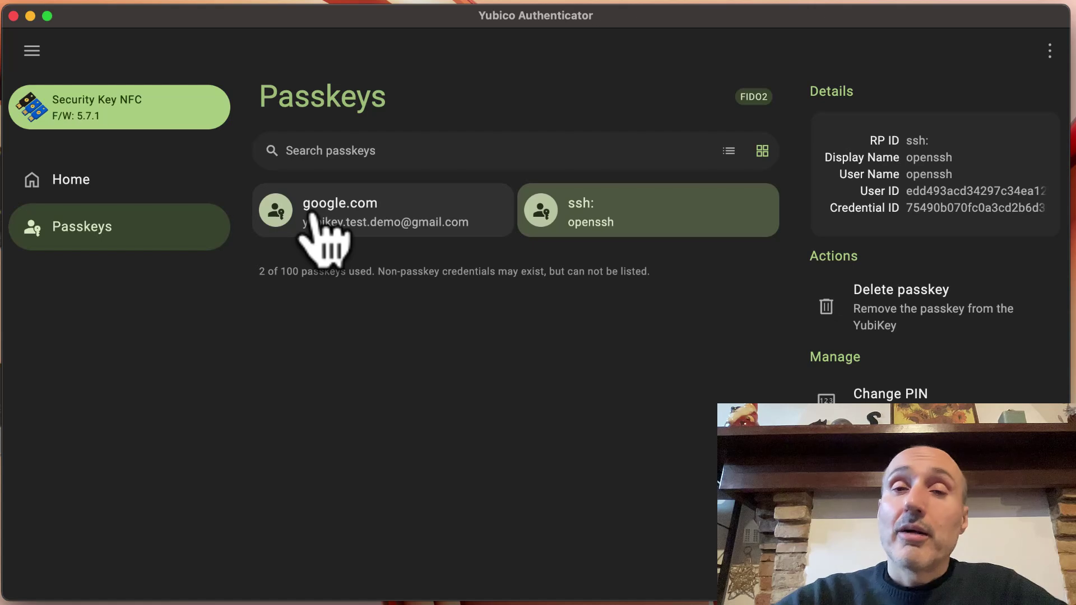
click(312, 214)
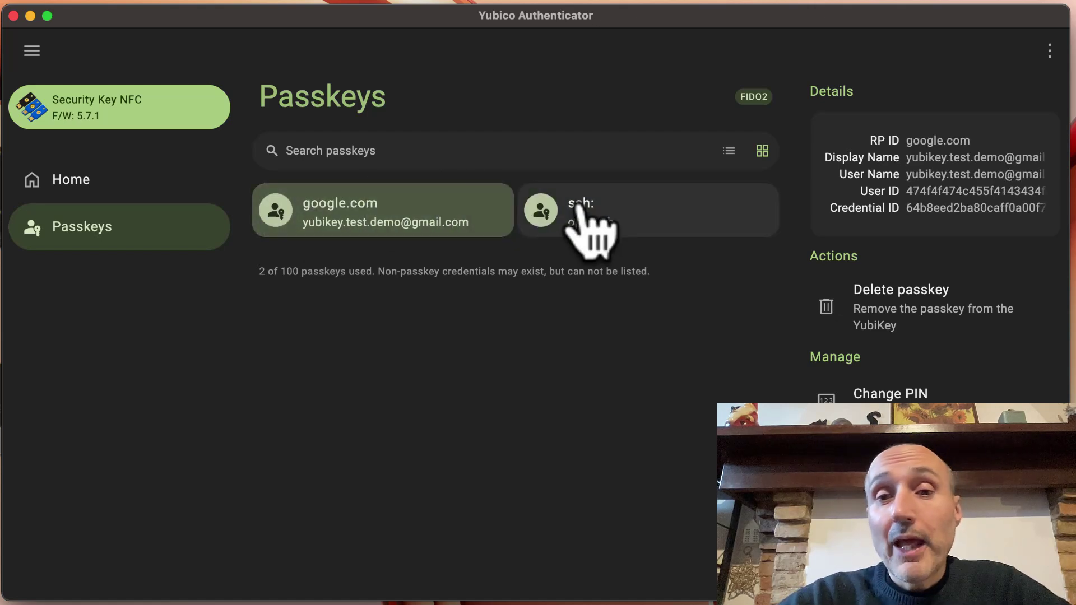
click(586, 227)
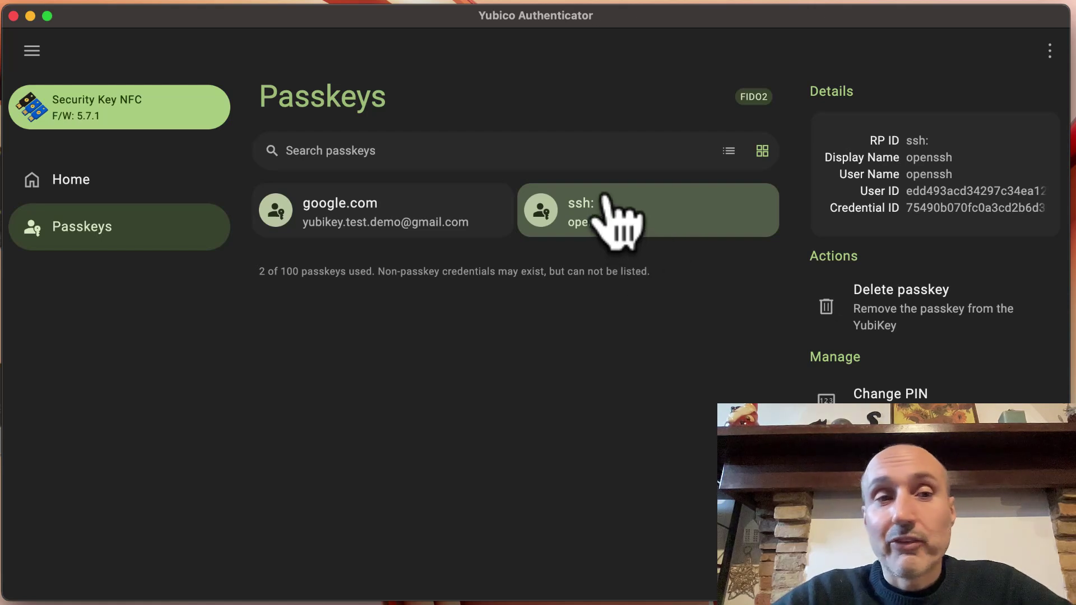
click(73, 180)
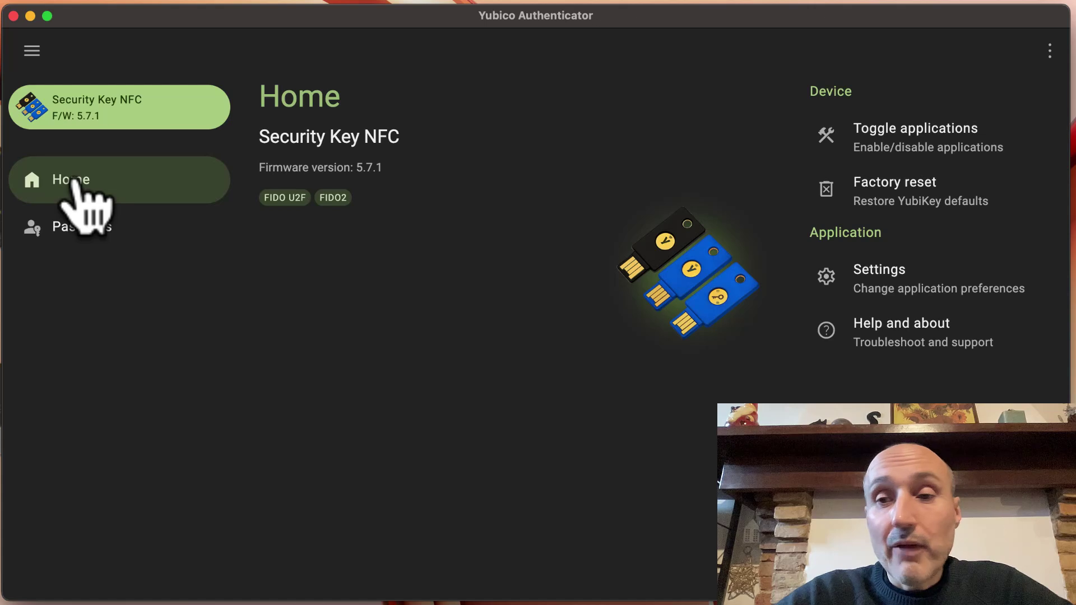
click(911, 143)
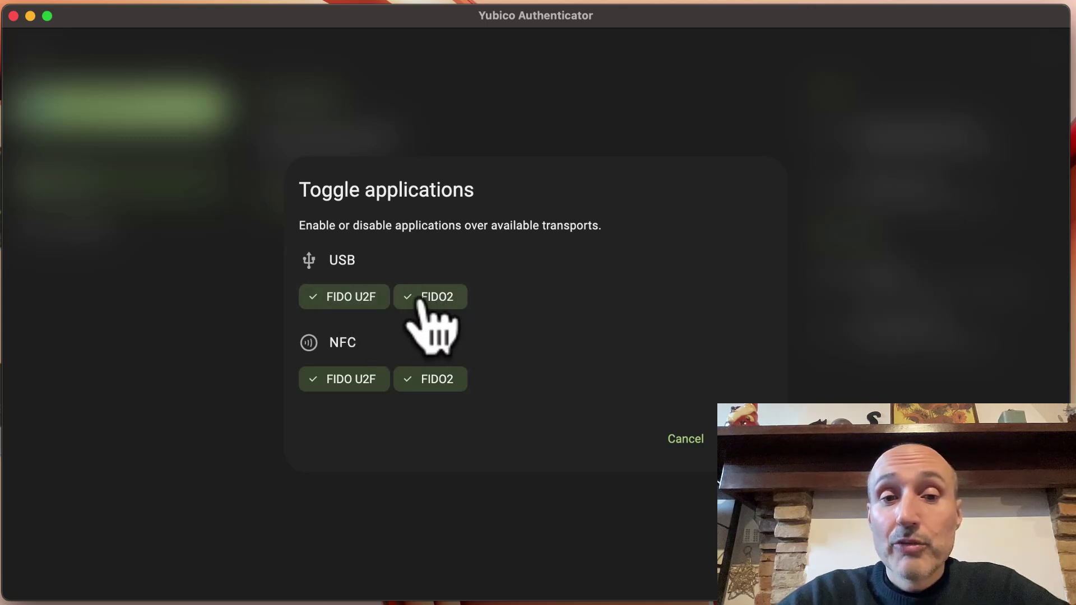
click(693, 440)
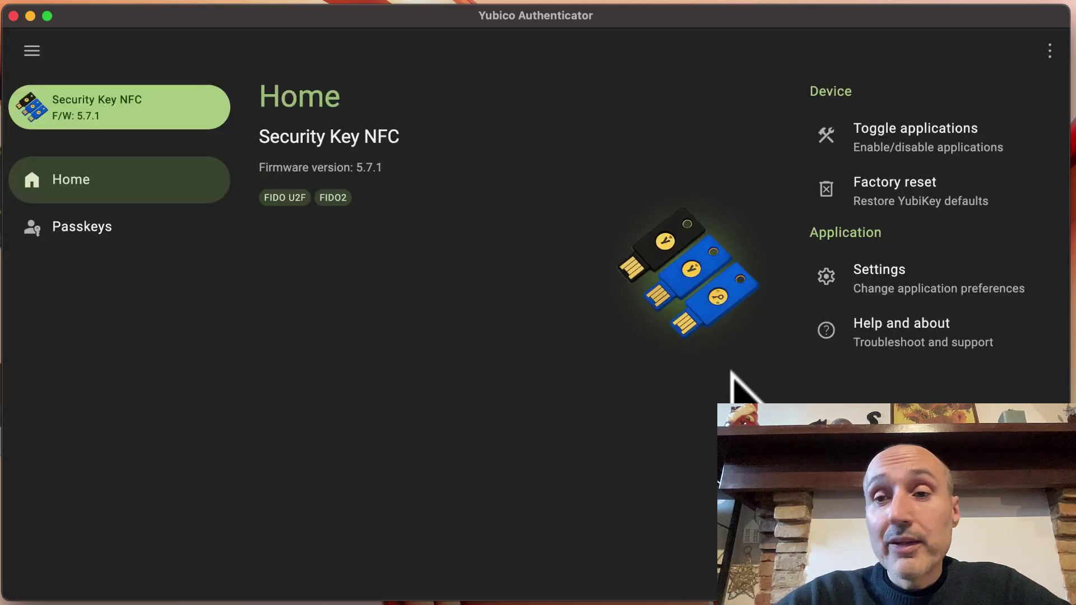
click(879, 175)
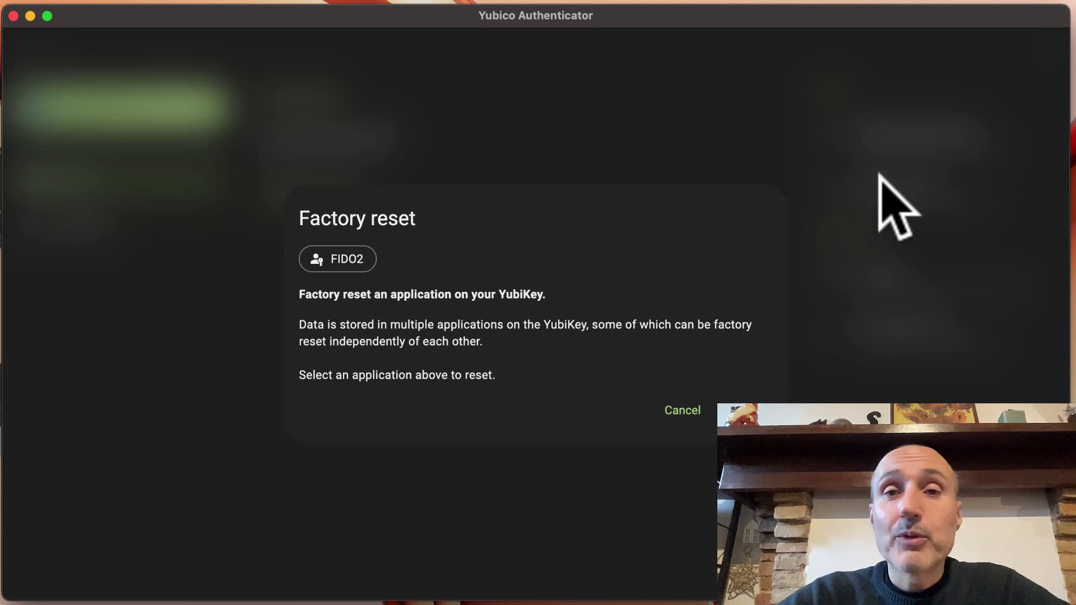
click(680, 414)
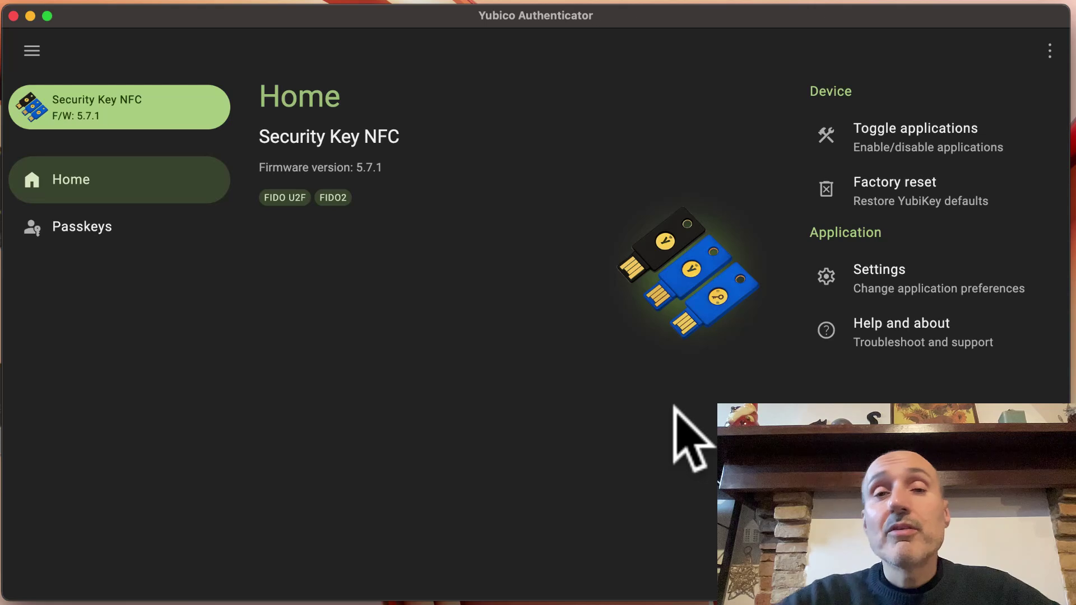